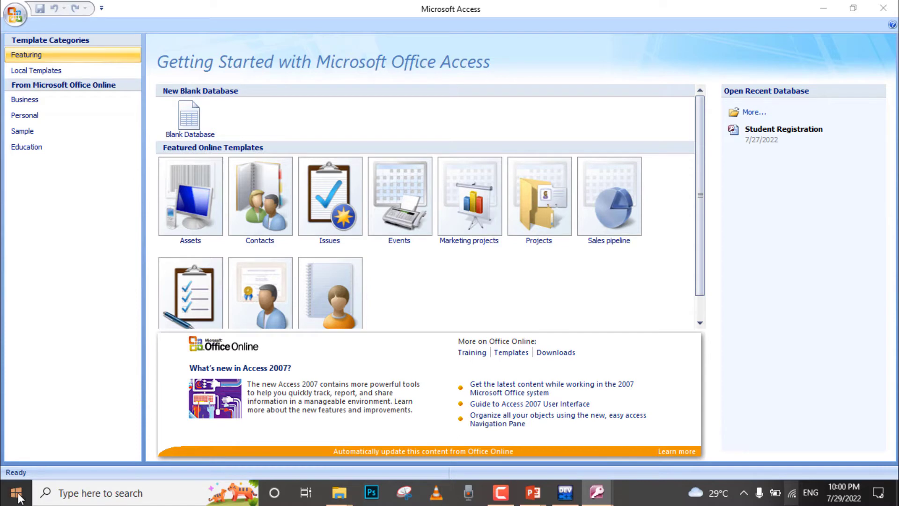
Step: Browse the Microsoft Office group in the app list, then return to Access
{"action": "left_click", "coordinate": [17, 492]}
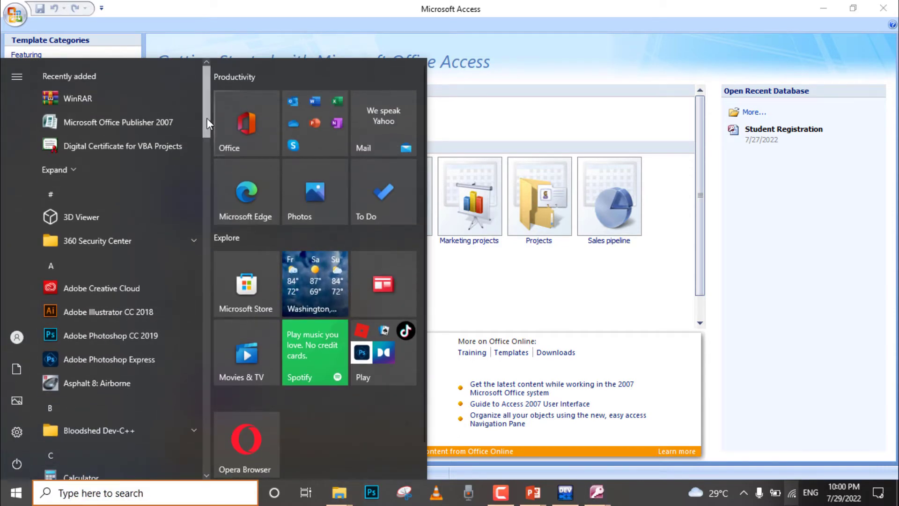
{"action": "left_click_drag", "start_coordinate": [206, 118], "coordinate": [192, 266]}
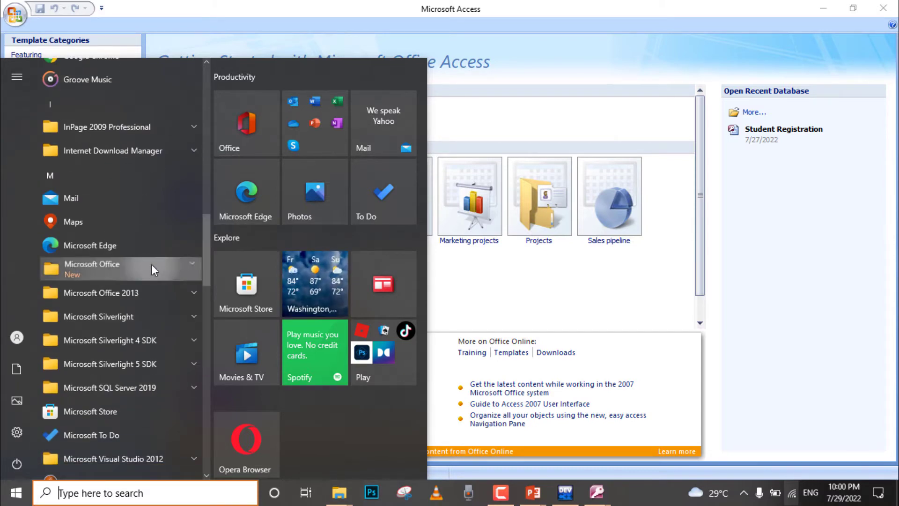
{"action": "left_click", "coordinate": [151, 264]}
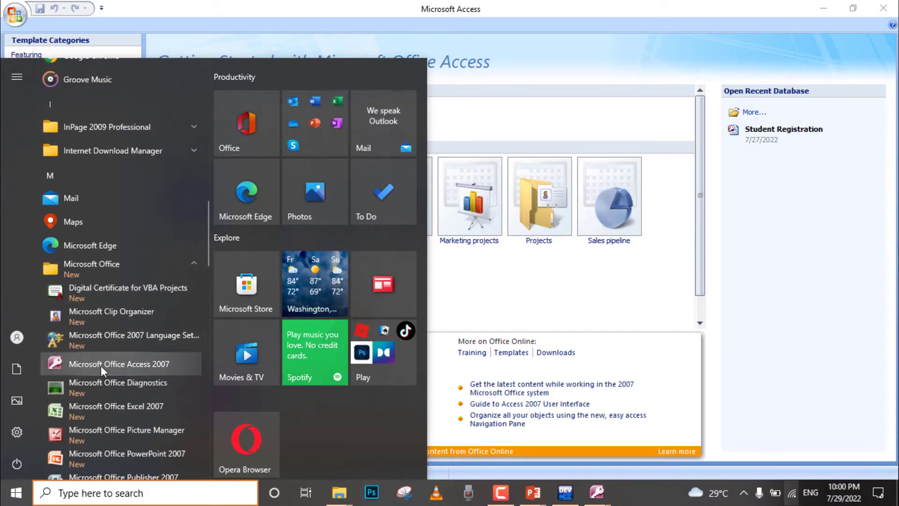
{"action": "right_click", "coordinate": [158, 367]}
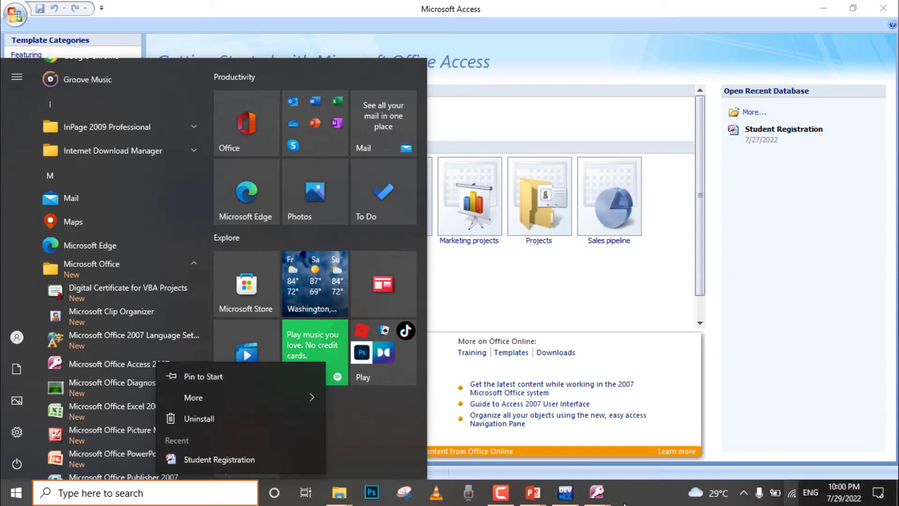
{"action": "mouse_move", "coordinate": [599, 502]}
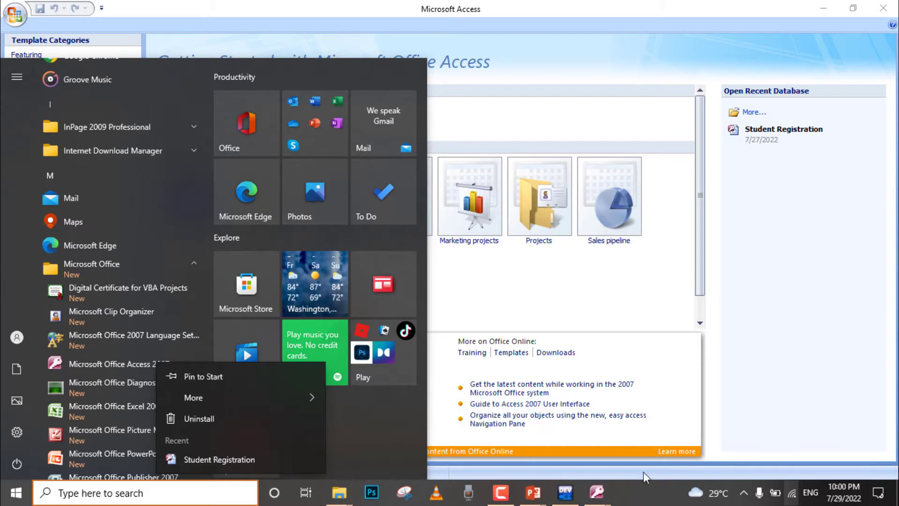
{"action": "key", "text": "Escape"}
{"action": "left_click", "coordinate": [591, 296]}
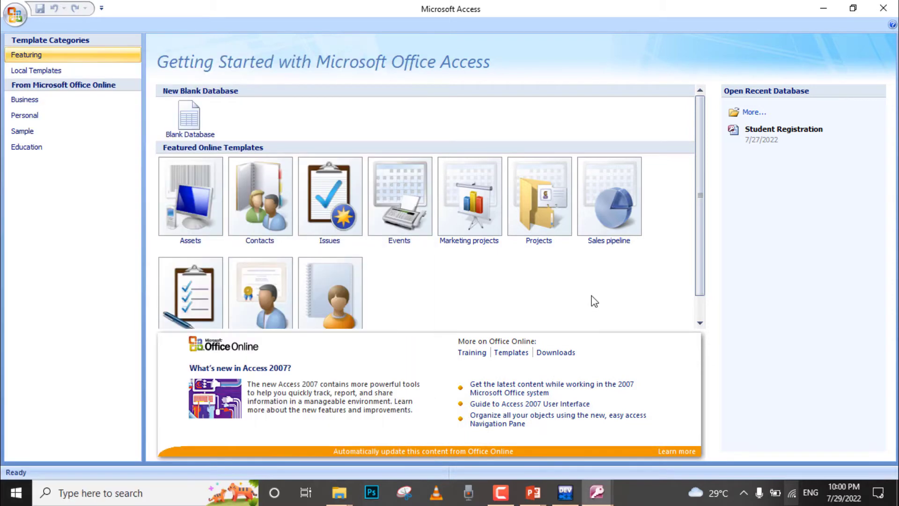
{"action": "mouse_move", "coordinate": [599, 497]}
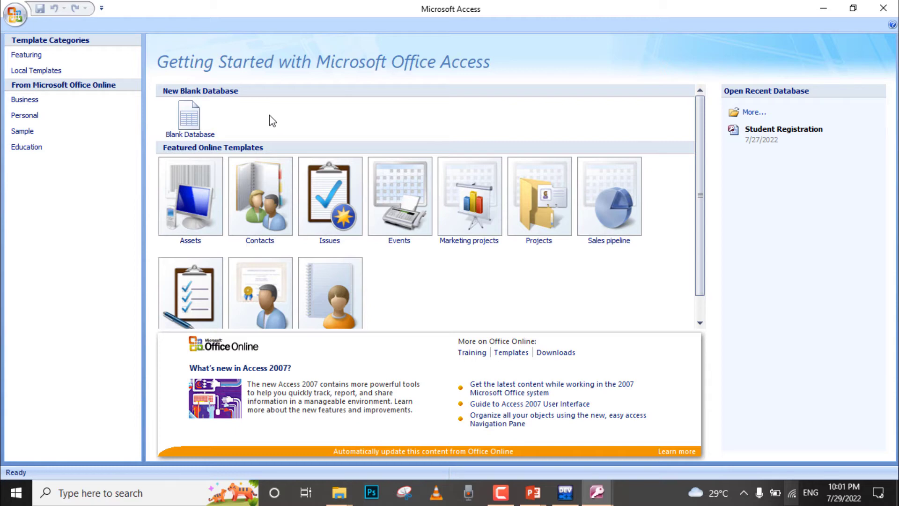
Step: Create a new blank database named 'Employee Mangement'
{"action": "left_click", "coordinate": [183, 128]}
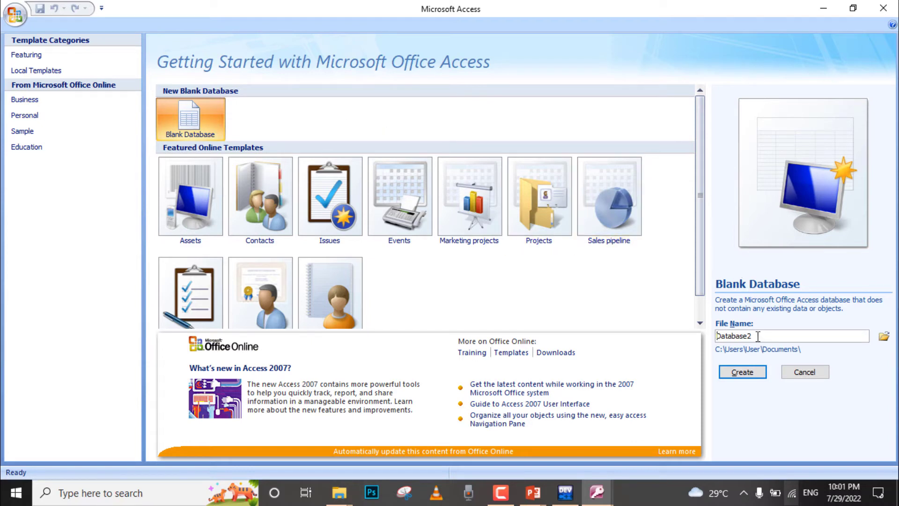
{"action": "double_click", "coordinate": [723, 336]}
{"action": "type", "text": "Employee Mangement"}
{"action": "left_click", "coordinate": [742, 374]}
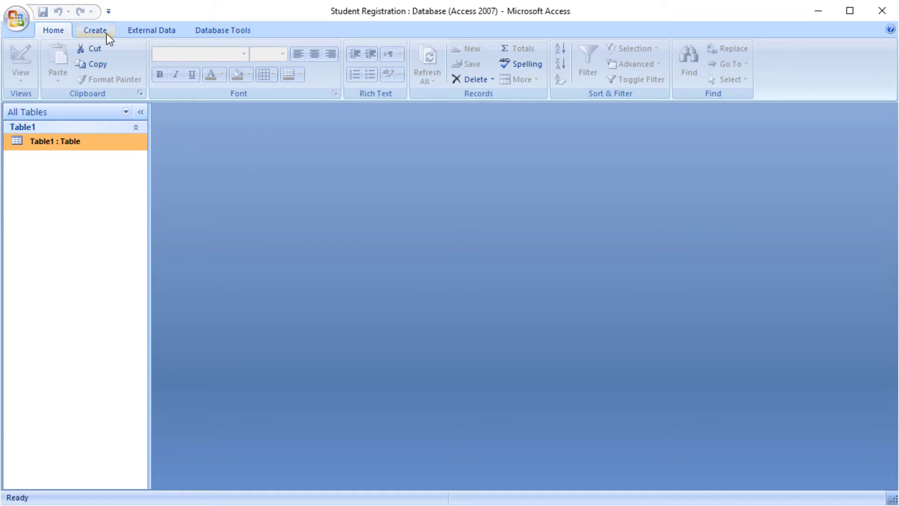
Step: Start a new table in Table Design view from the Create tab
{"action": "left_click", "coordinate": [97, 32]}
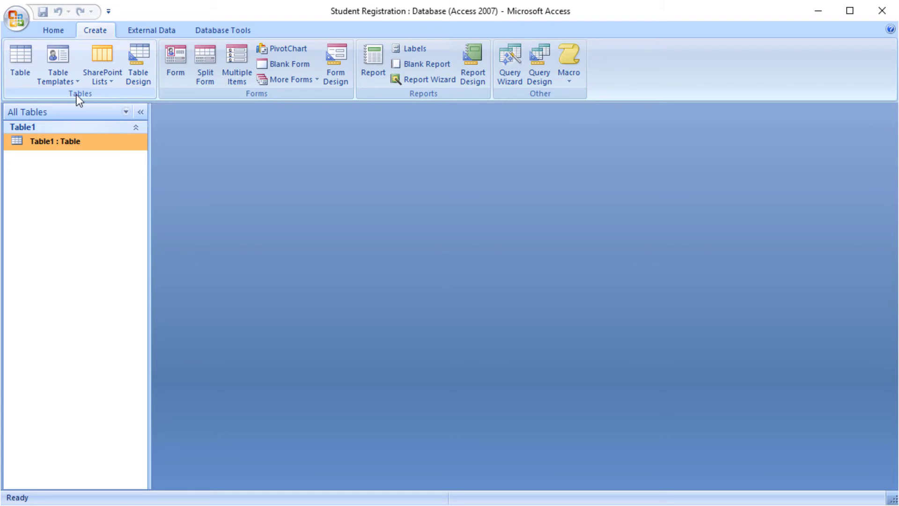
{"action": "left_click", "coordinate": [136, 72]}
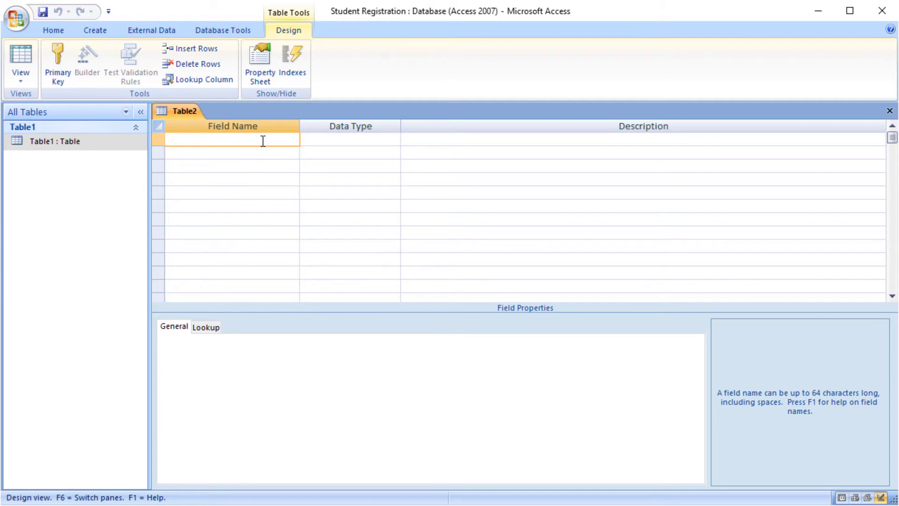
Step: Add Text fields FirstName, LName and SSn to the table design
{"action": "type", "text": "FirstName"}
{"action": "key", "text": "Tab"}
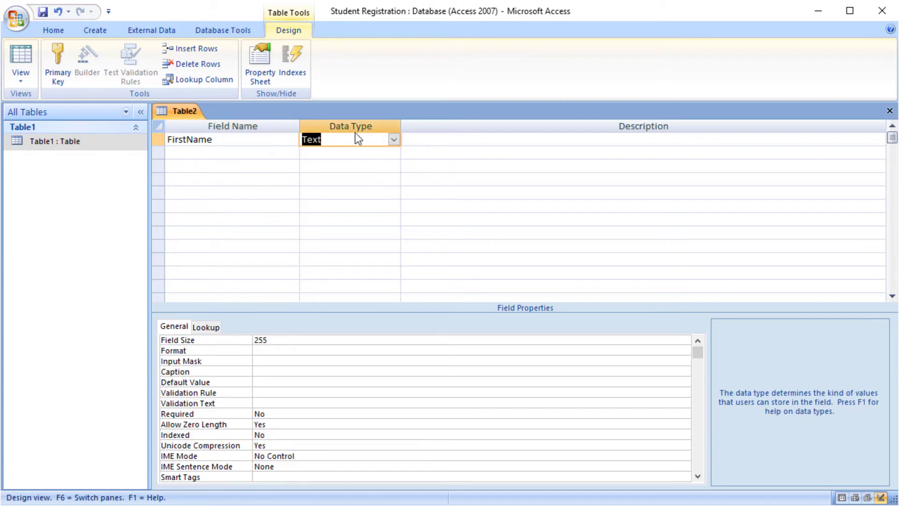
{"action": "left_click", "coordinate": [393, 139]}
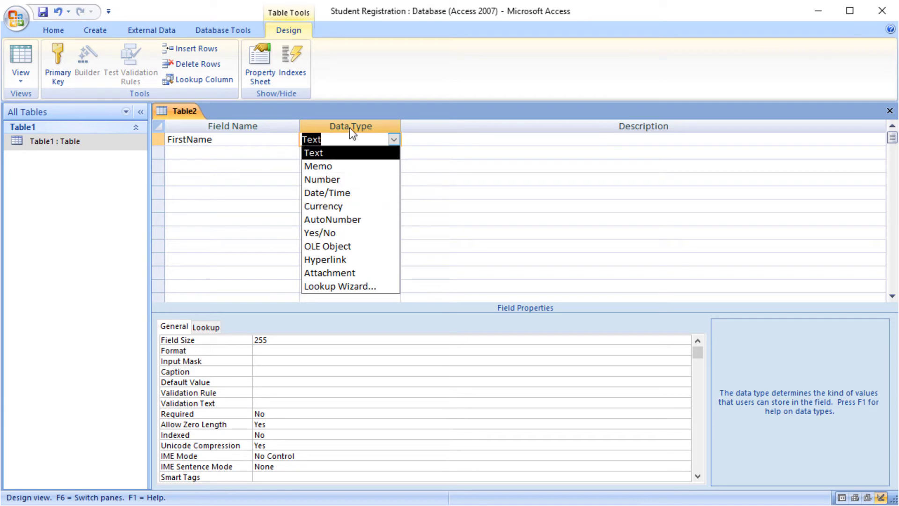
{"action": "left_click", "coordinate": [329, 157]}
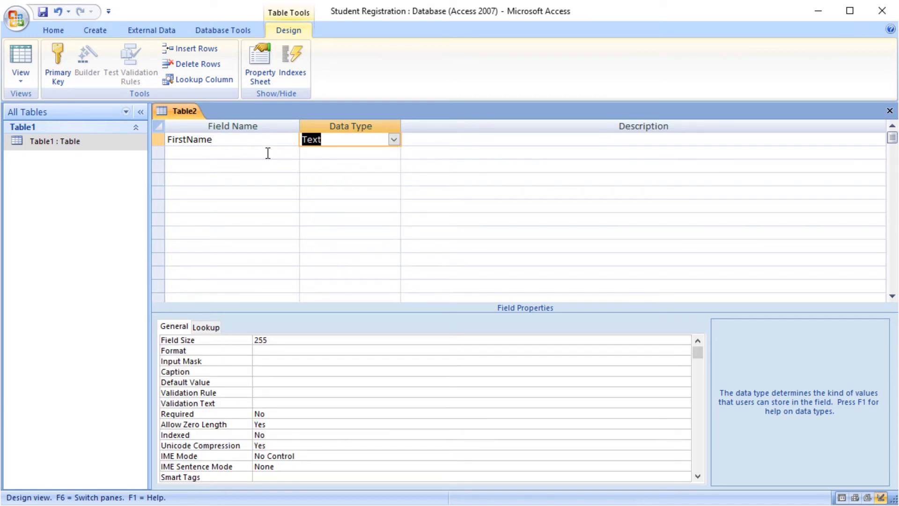
{"action": "left_click", "coordinate": [268, 153]}
{"action": "type", "text": "L"}
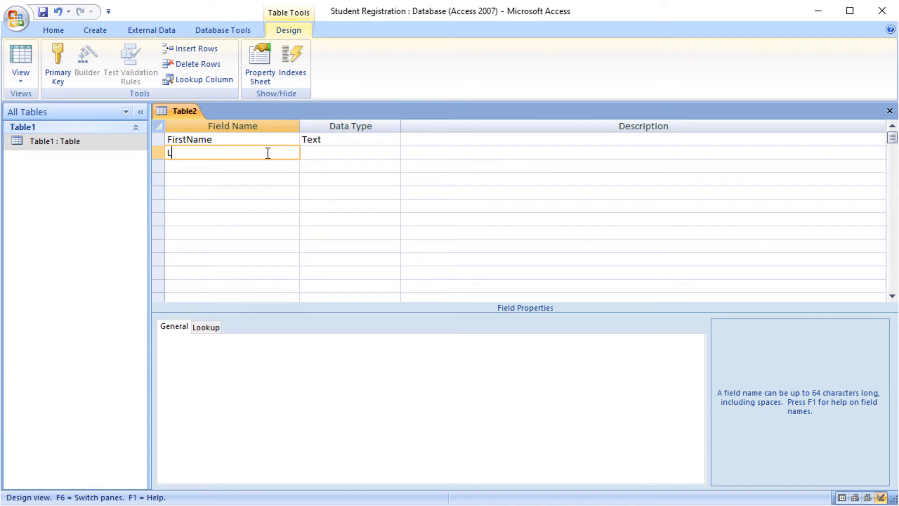
{"action": "type", "text": "Name"}
{"action": "left_click", "coordinate": [323, 153]}
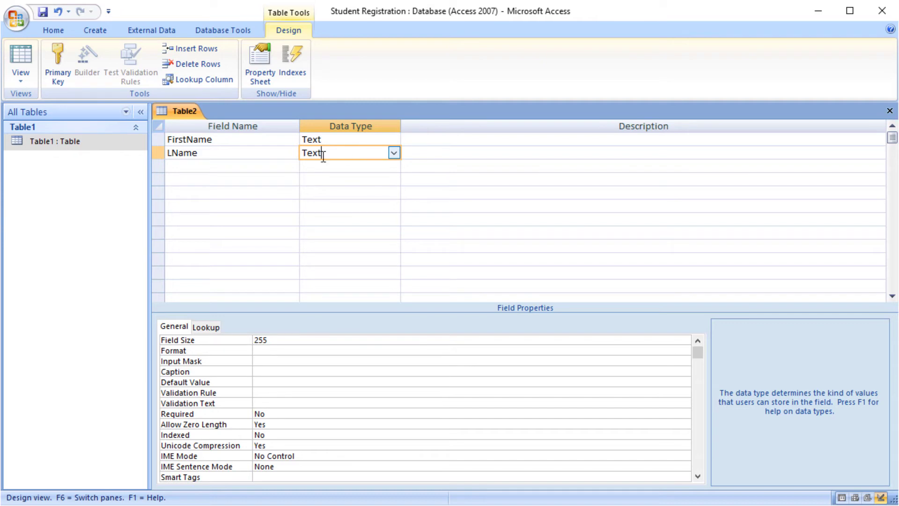
{"action": "left_click", "coordinate": [271, 168]}
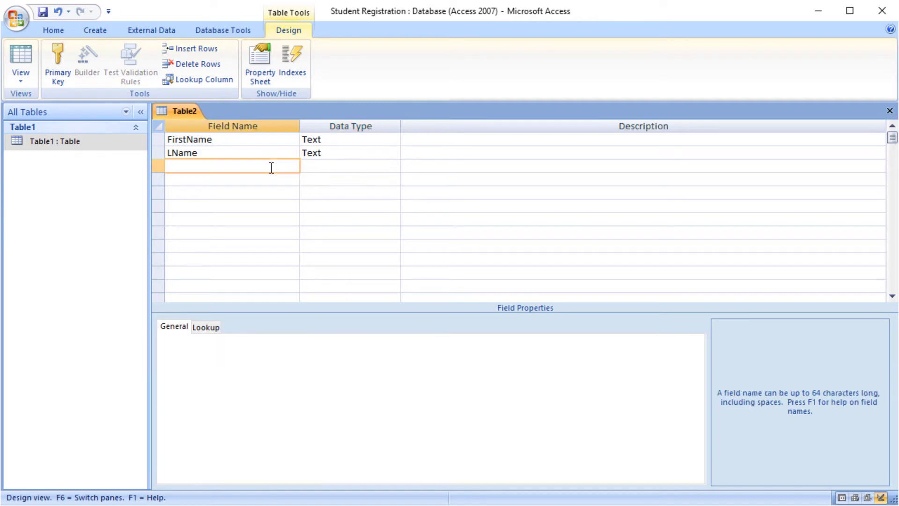
{"action": "type", "text": "SSn"}
{"action": "left_click", "coordinate": [335, 166]}
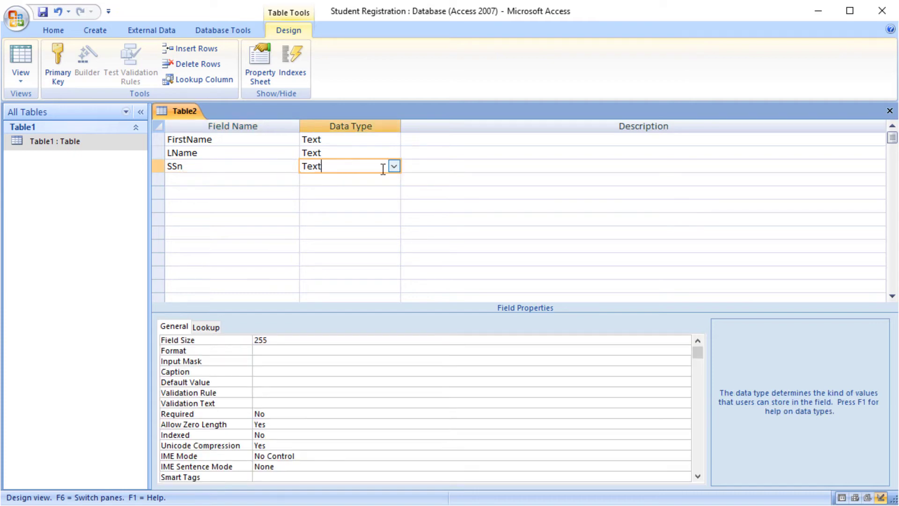
Step: Add a Jobtitle Text field and enter DOB as the fifth field name
{"action": "left_click", "coordinate": [297, 179]}
{"action": "type", "text": "Sa"}
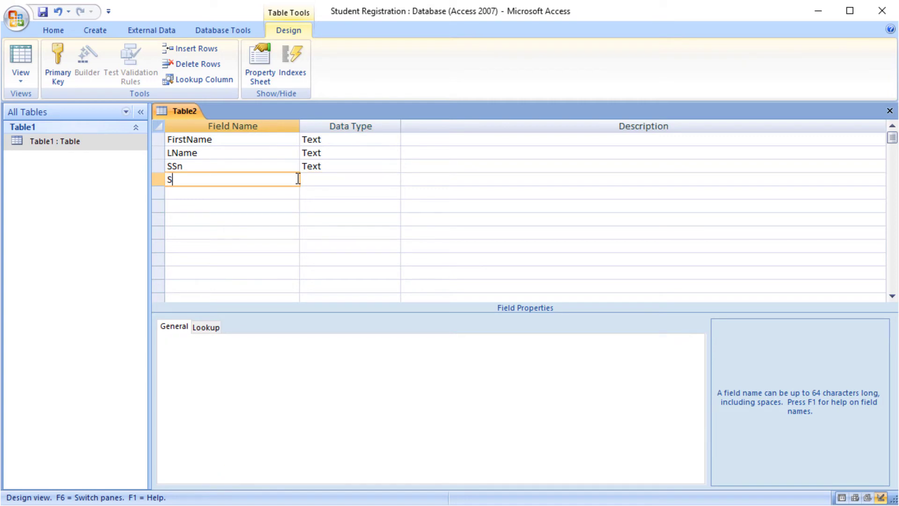
{"action": "key", "text": "BackSpace"}
{"action": "key", "text": "BackSpace"}
{"action": "type", "text": "Jobtitle"}
{"action": "left_click", "coordinate": [344, 183]}
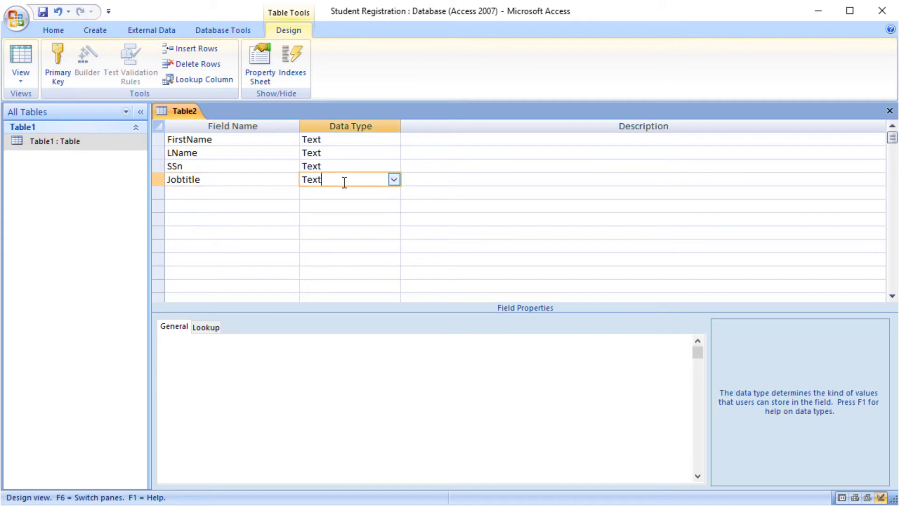
{"action": "left_click", "coordinate": [237, 194]}
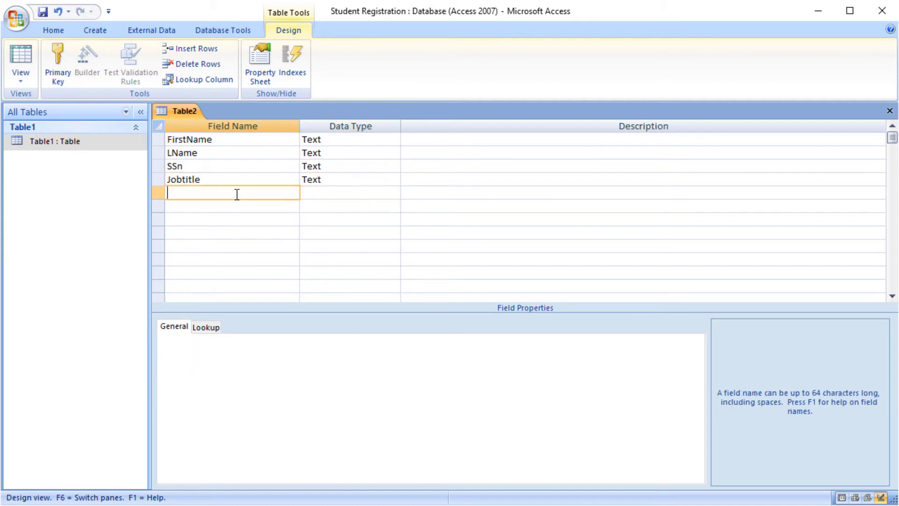
{"action": "type", "text": "DOB"}
Step: Make DOB Date/Time, add Salary as a Number field and Address as Text
{"action": "left_click", "coordinate": [311, 193]}
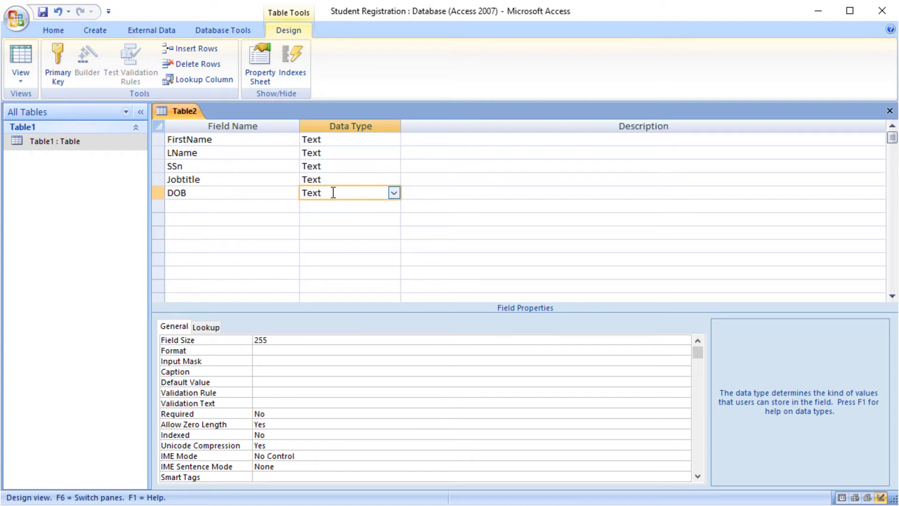
{"action": "left_click", "coordinate": [394, 192]}
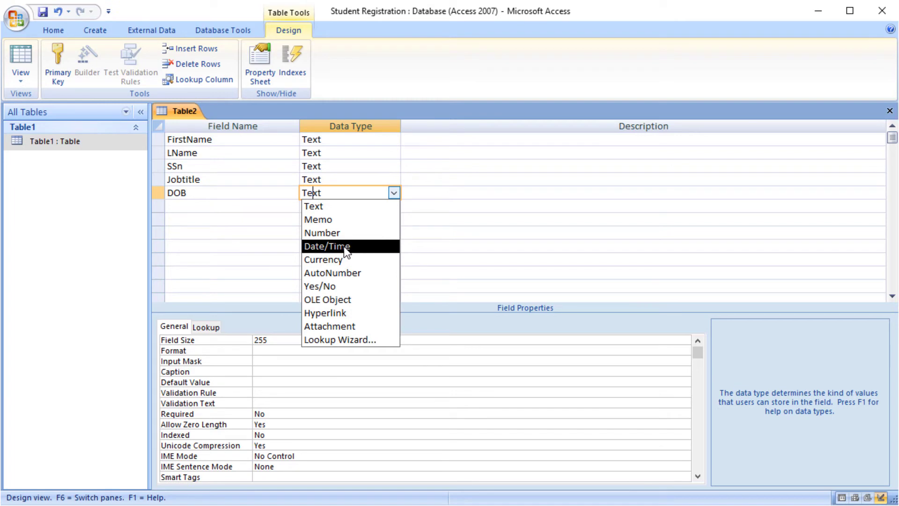
{"action": "left_click", "coordinate": [273, 211]}
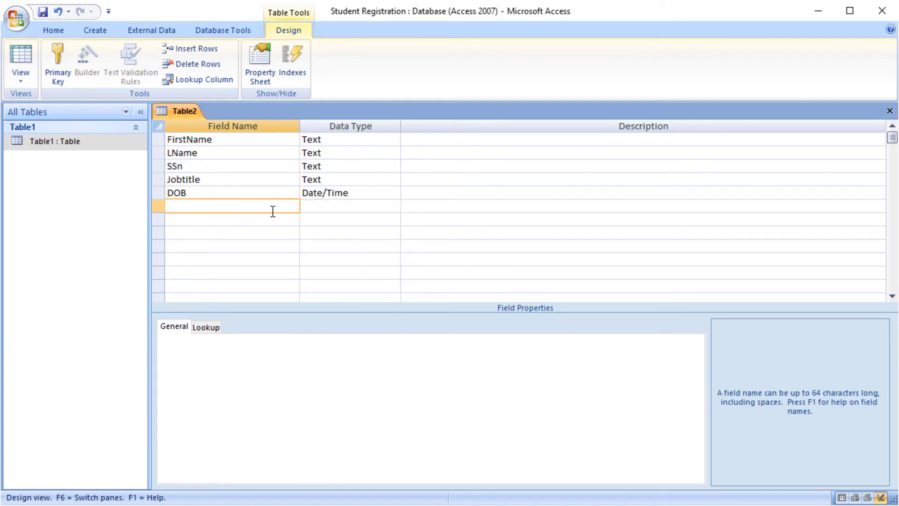
{"action": "type", "text": "Salary"}
{"action": "left_click", "coordinate": [345, 209]}
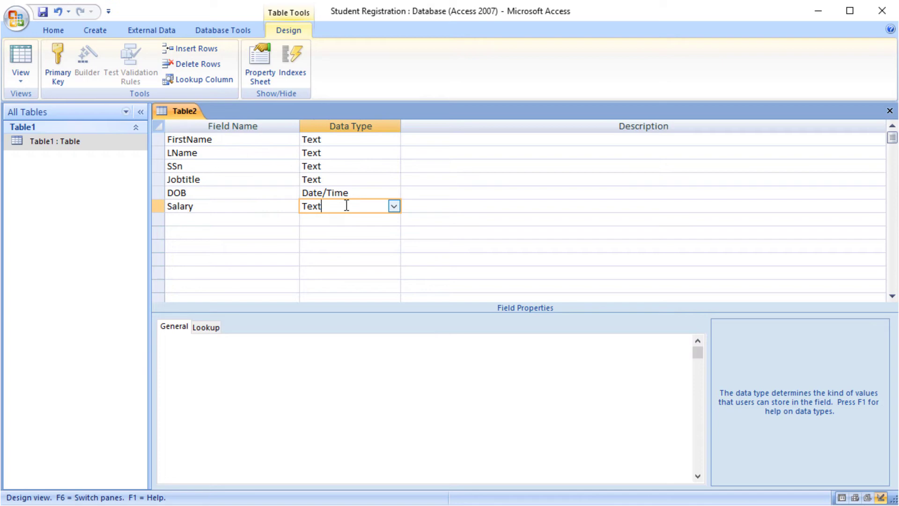
{"action": "left_click", "coordinate": [393, 206]}
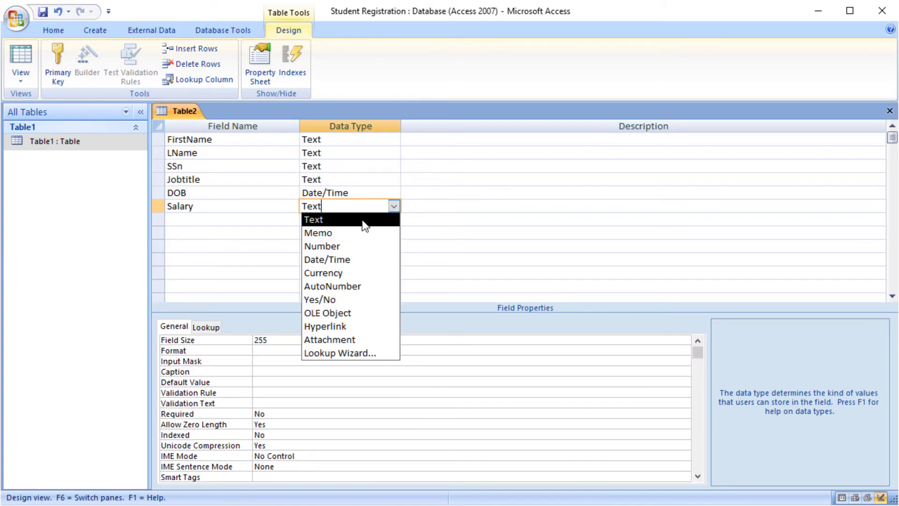
{"action": "left_click", "coordinate": [350, 247]}
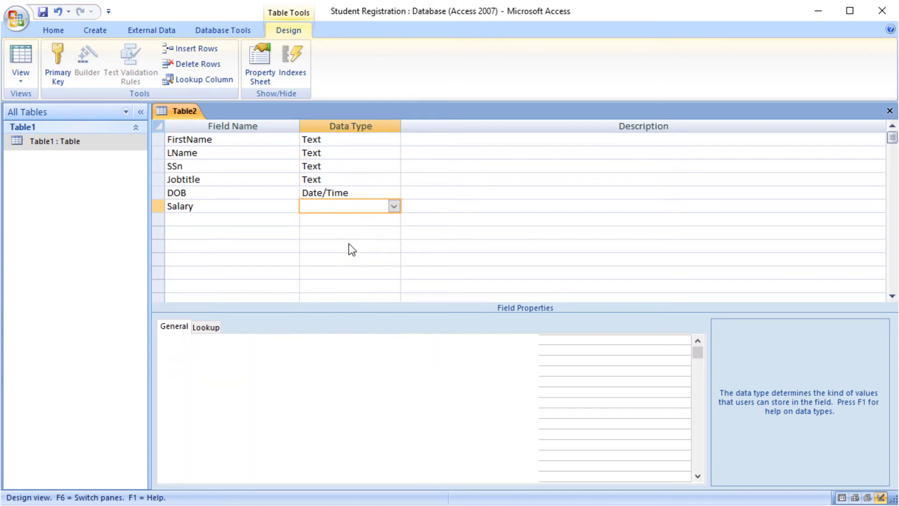
{"action": "left_click", "coordinate": [245, 219]}
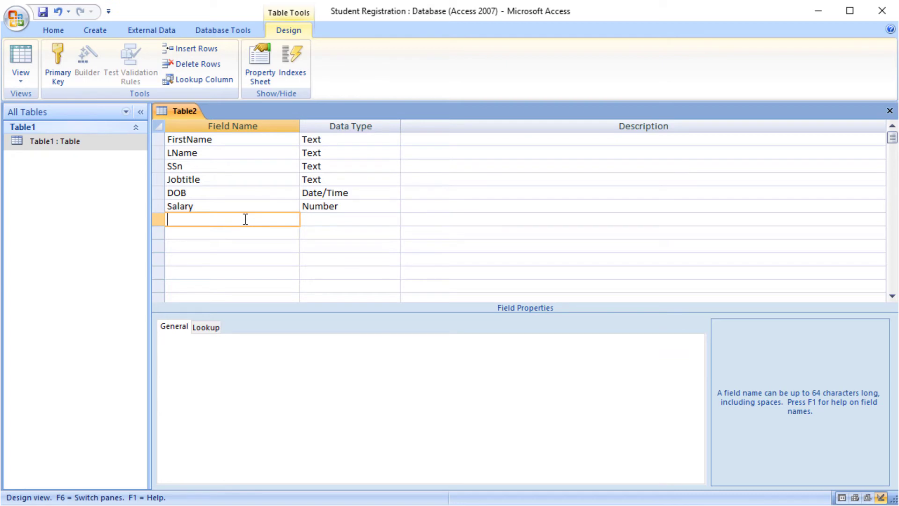
{"action": "type", "text": "Address"}
{"action": "left_click", "coordinate": [348, 215]}
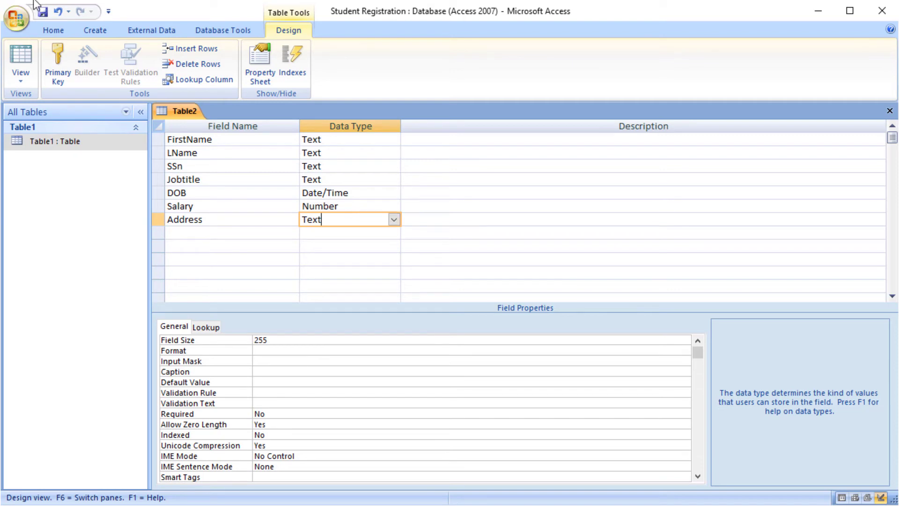
{"action": "left_click", "coordinate": [89, 27]}
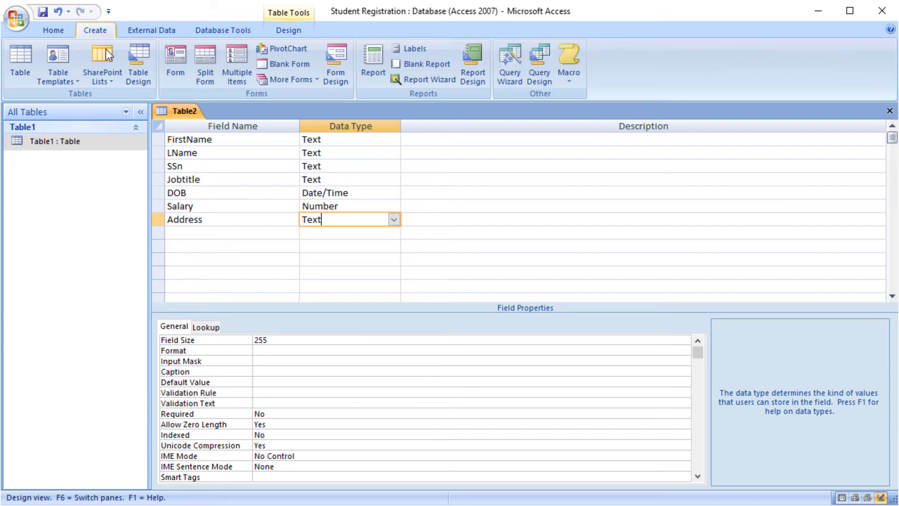
{"action": "left_click", "coordinate": [142, 74]}
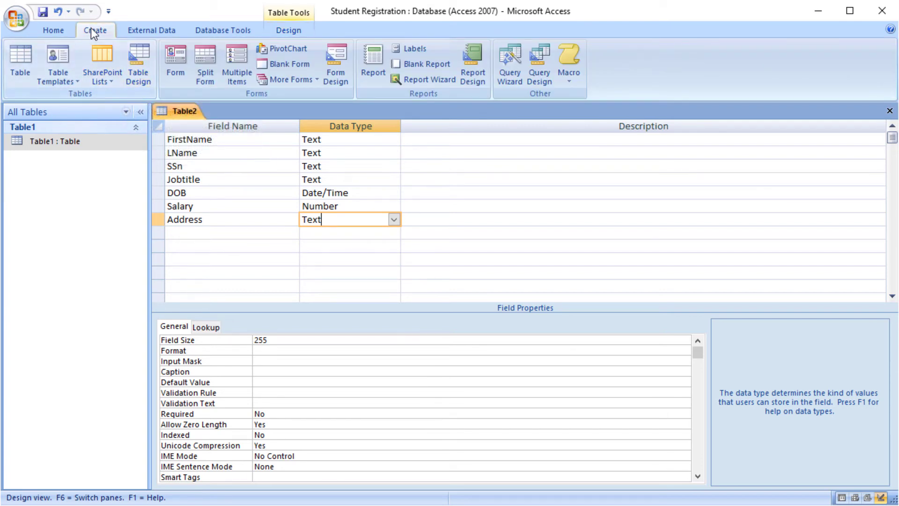
{"action": "left_click", "coordinate": [300, 34]}
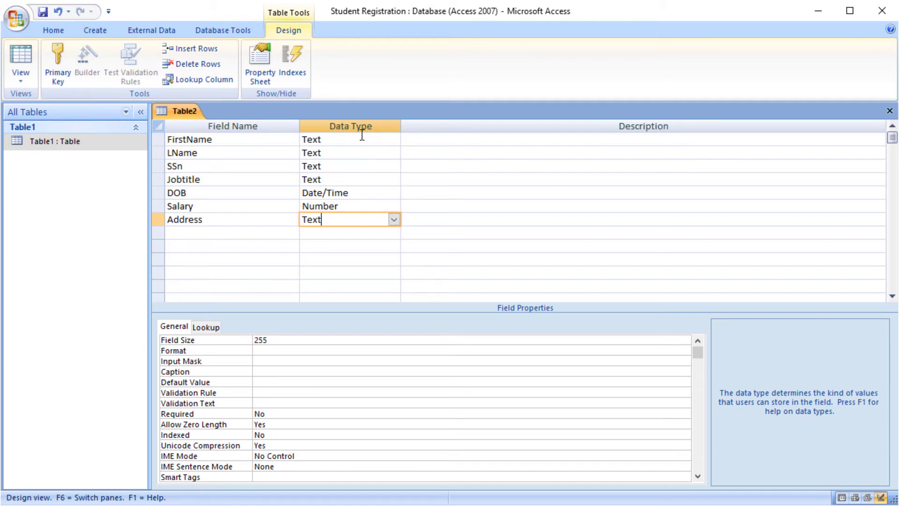
{"action": "left_click", "coordinate": [393, 220]}
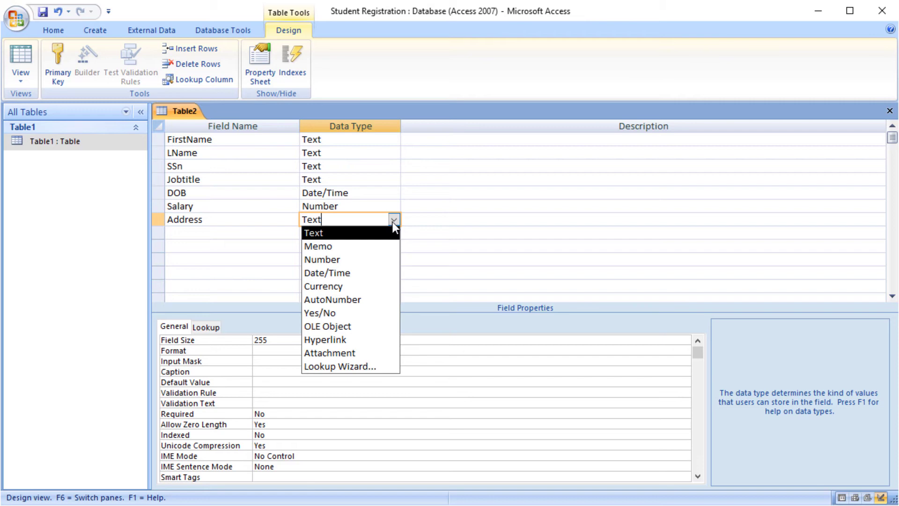
{"action": "left_click", "coordinate": [247, 196]}
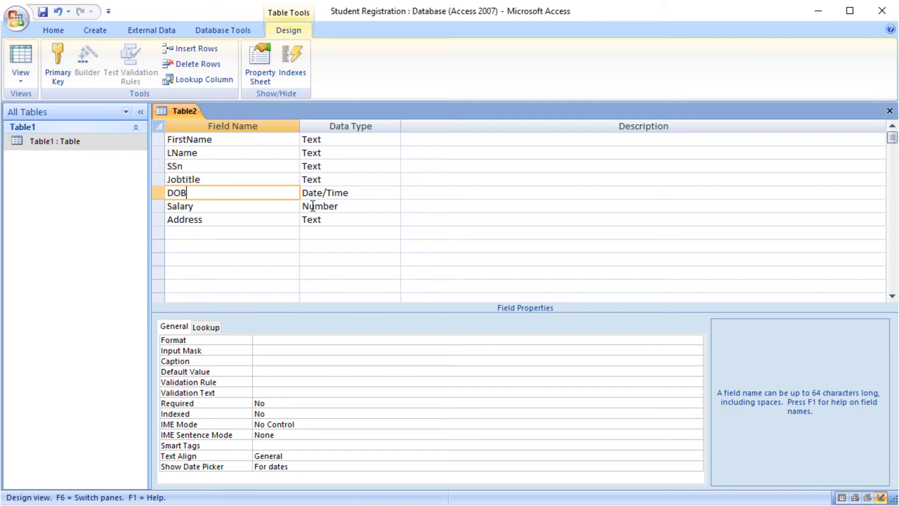
{"action": "left_click", "coordinate": [297, 233]}
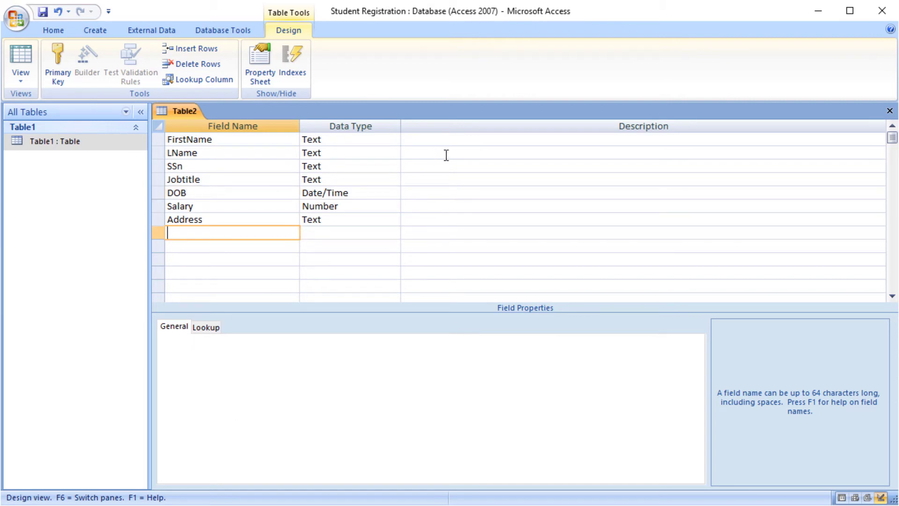
{"action": "left_click", "coordinate": [423, 141]}
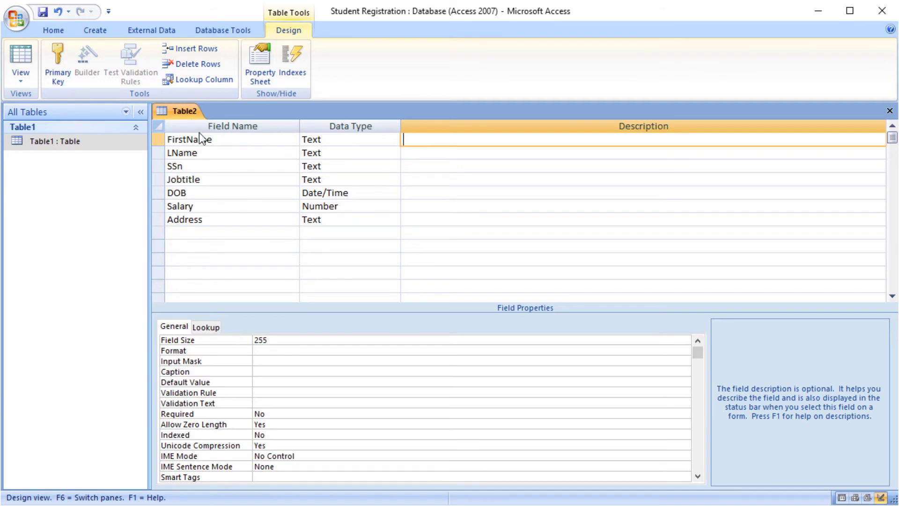
{"action": "left_click", "coordinate": [212, 151]}
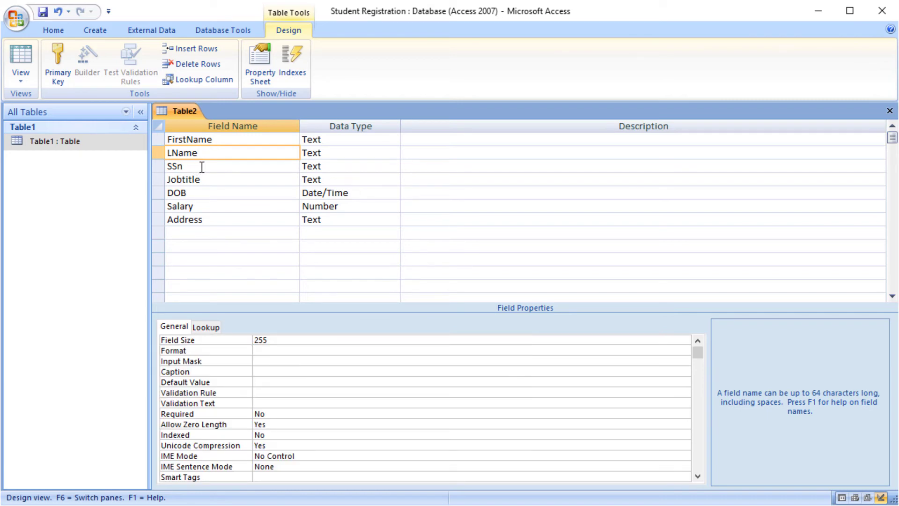
{"action": "left_click", "coordinate": [199, 166]}
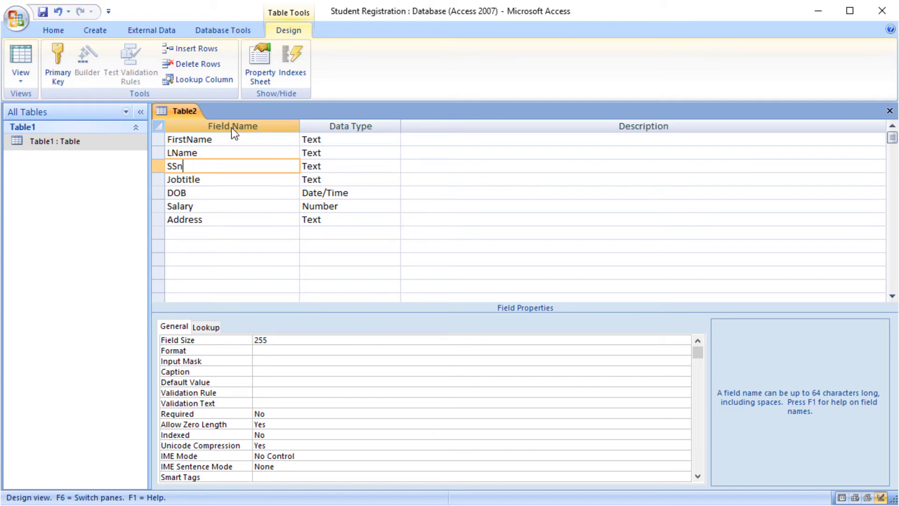
Step: Make SSn the primary key, then select the FirstName and LName rows
{"action": "left_click", "coordinate": [61, 61]}
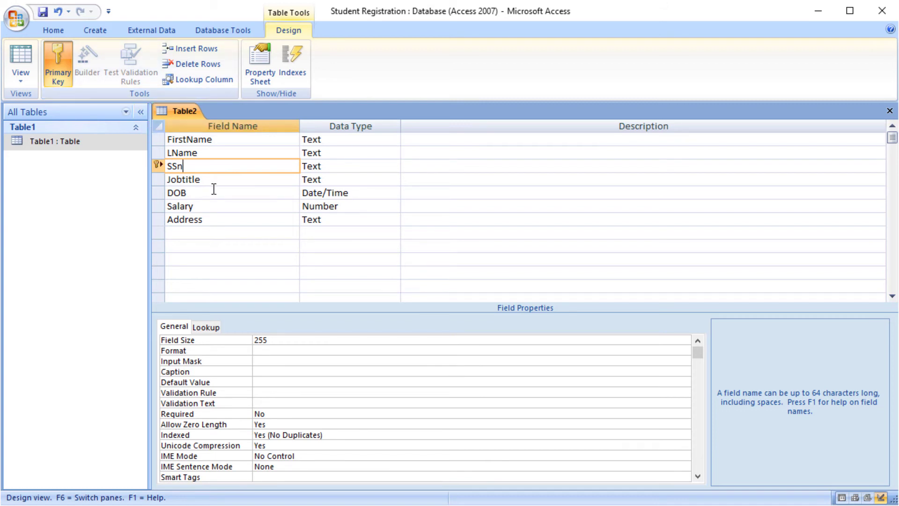
{"action": "left_click", "coordinate": [216, 140]}
{"action": "left_click", "coordinate": [218, 152]}
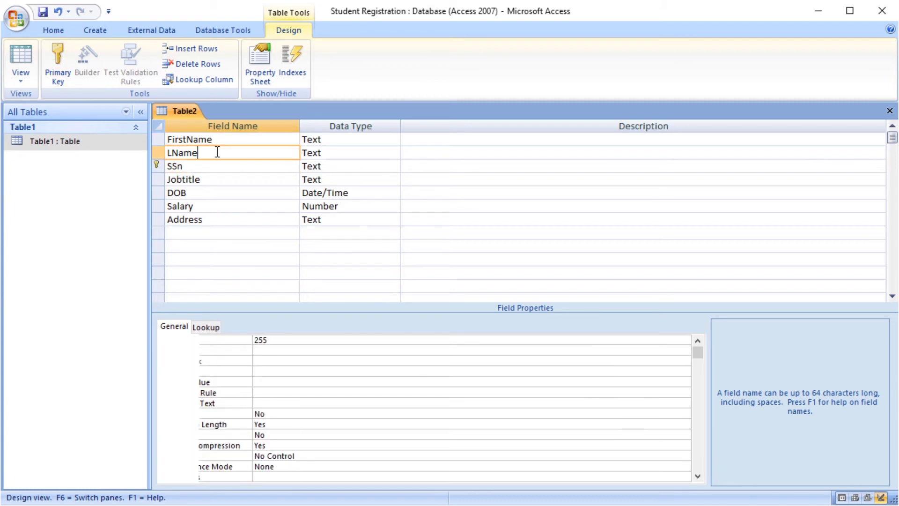
{"action": "left_click", "coordinate": [217, 141]}
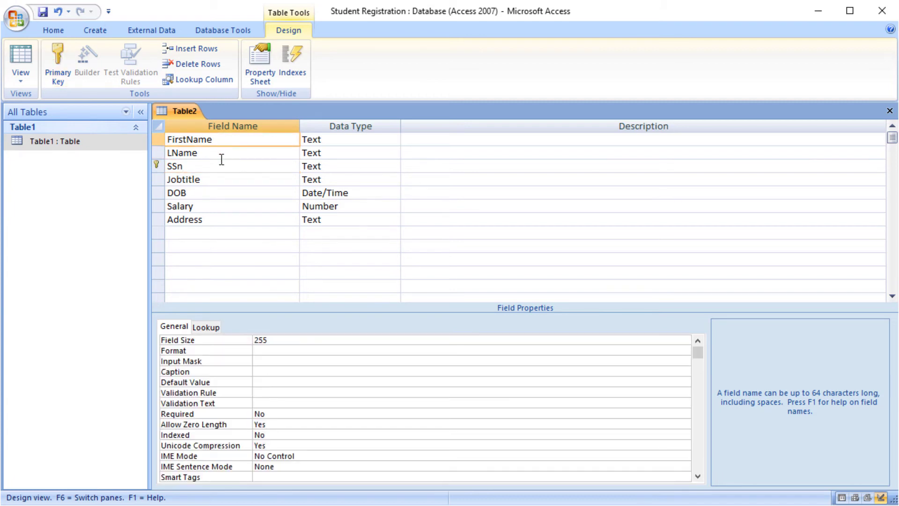
{"action": "left_click", "coordinate": [157, 139]}
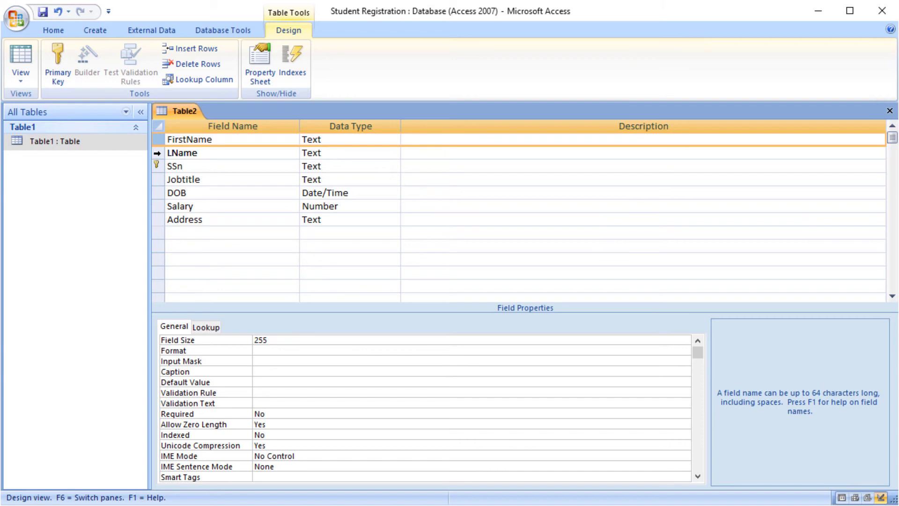
{"action": "left_click", "coordinate": [157, 153]}
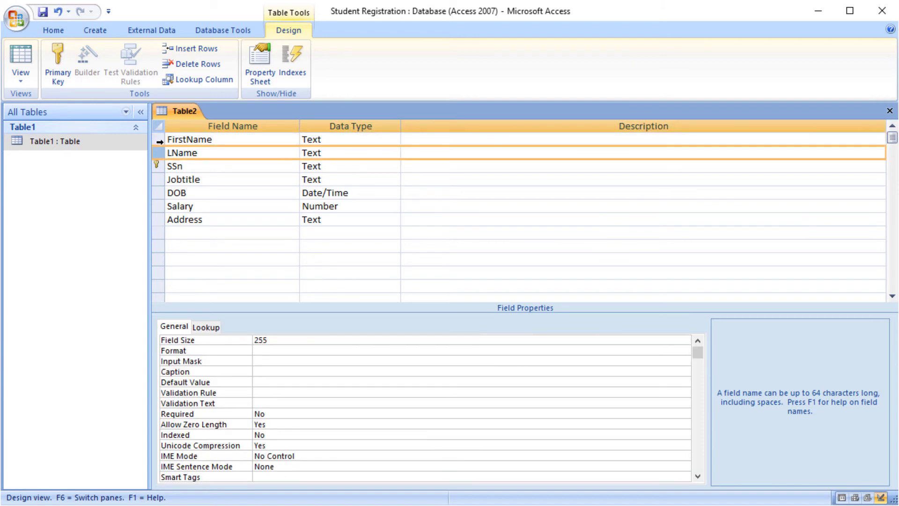
{"action": "left_click", "coordinate": [158, 140]}
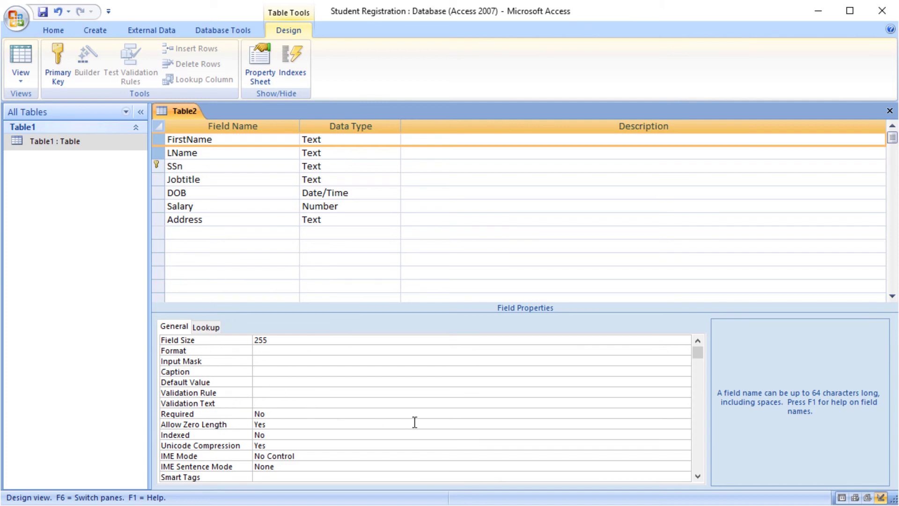
Step: Set FirstName's Required property to Yes
{"action": "left_click", "coordinate": [477, 415]}
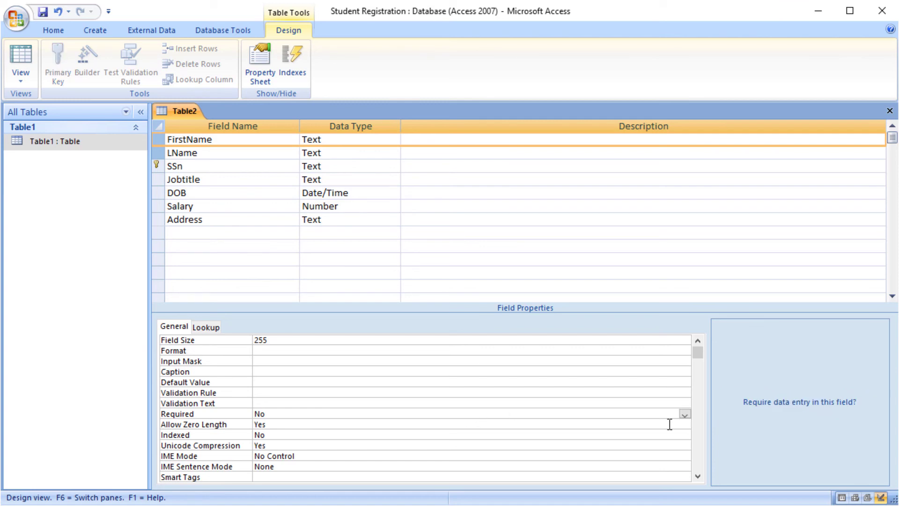
{"action": "left_click", "coordinate": [685, 413]}
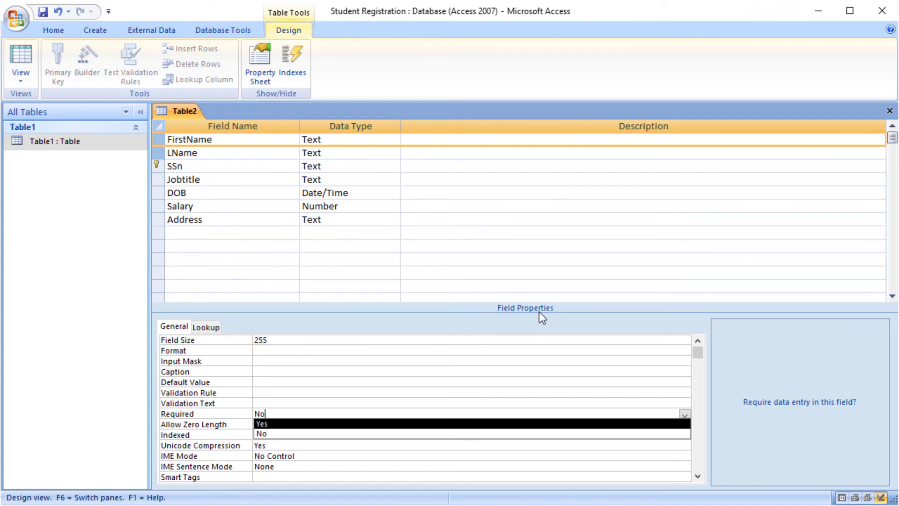
{"action": "left_click", "coordinate": [275, 425]}
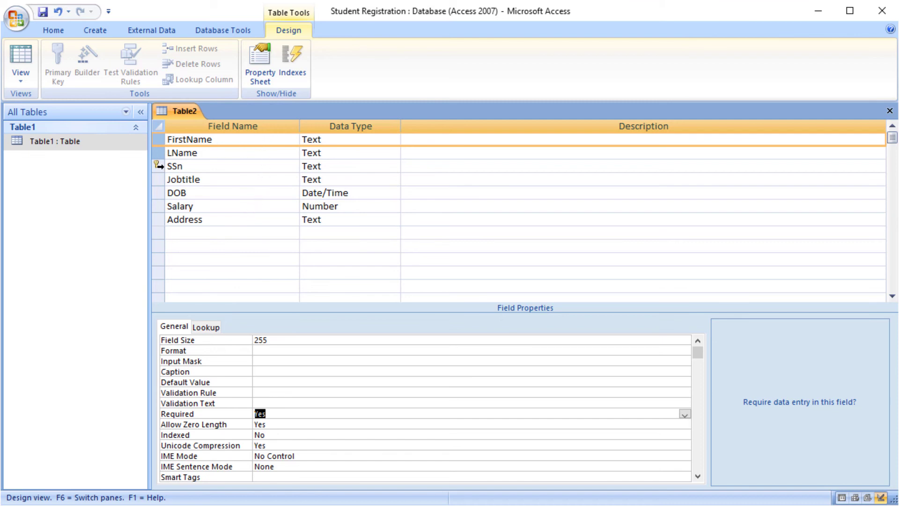
{"action": "left_click", "coordinate": [176, 169]}
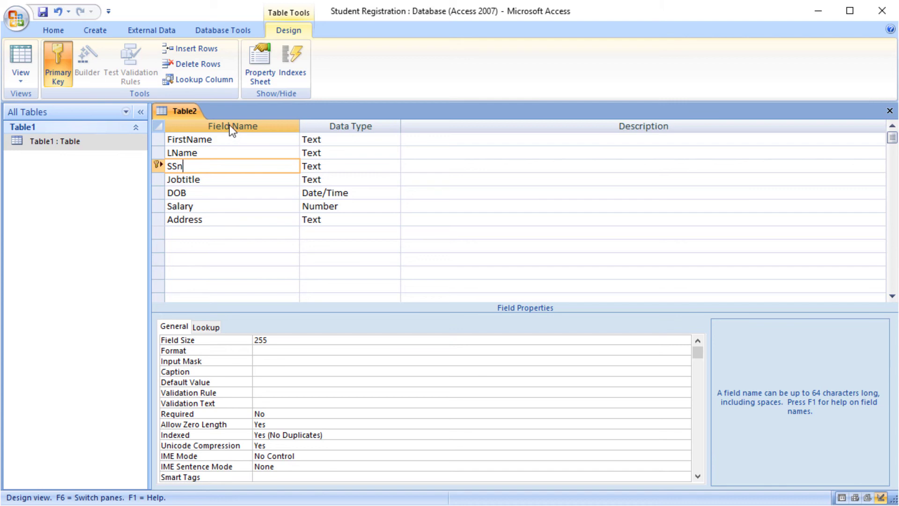
Step: Change the SSn Field Size from 255 to 9
{"action": "left_click", "coordinate": [283, 339]}
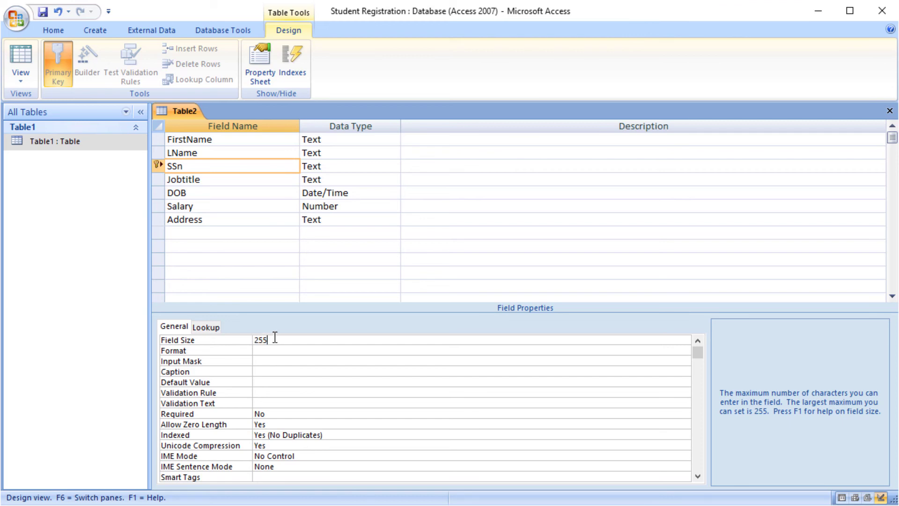
{"action": "key", "text": "BackSpace"}
{"action": "key", "text": "BackSpace"}
{"action": "key", "text": "BackSpace"}
{"action": "type", "text": "9"}
{"action": "double_click", "coordinate": [270, 342]}
{"action": "left_click", "coordinate": [228, 193]}
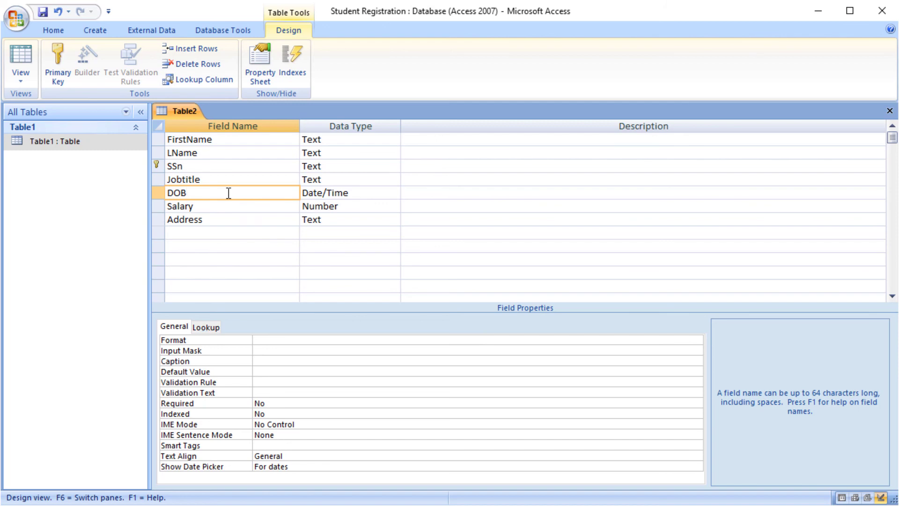
Step: Set the DOB field's Format property to Medium Date
{"action": "left_click", "coordinate": [316, 338]}
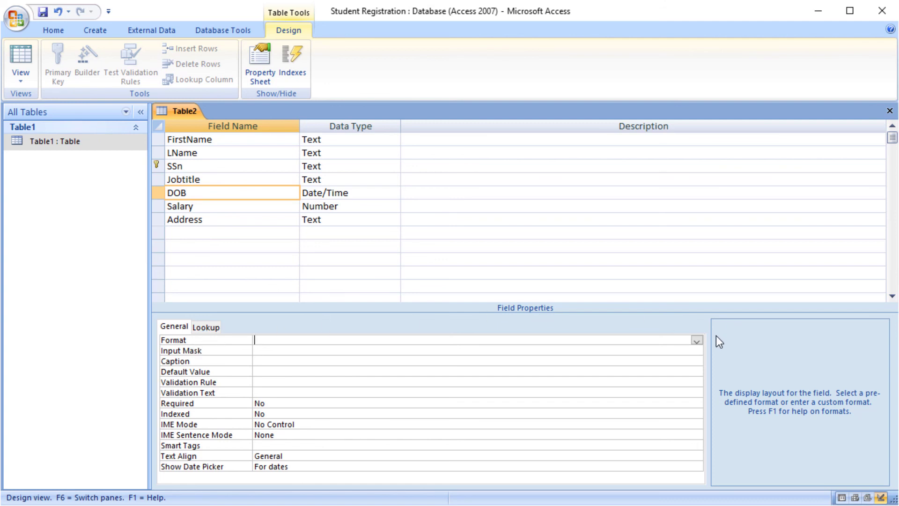
{"action": "left_click", "coordinate": [697, 340]}
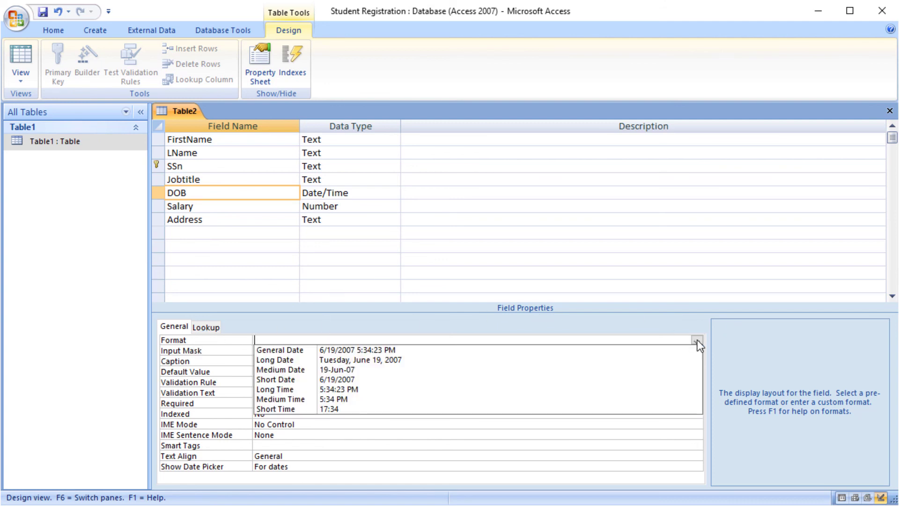
{"action": "left_click", "coordinate": [454, 373]}
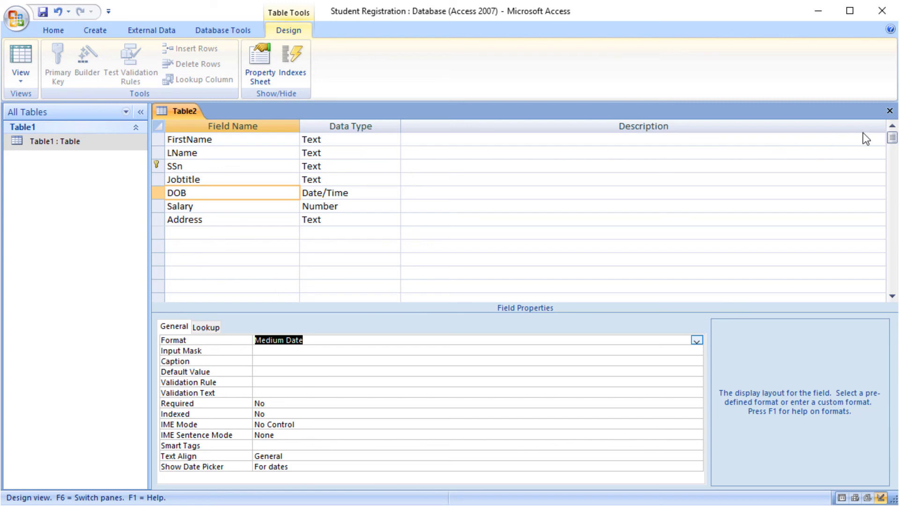
Step: Close the table design, saving it as 'Employee'
{"action": "left_click", "coordinate": [890, 111]}
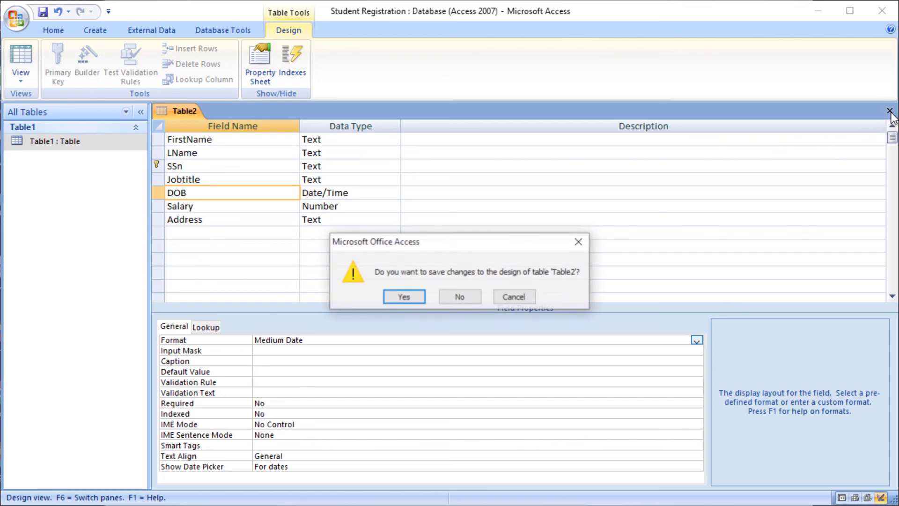
{"action": "left_click", "coordinate": [392, 295]}
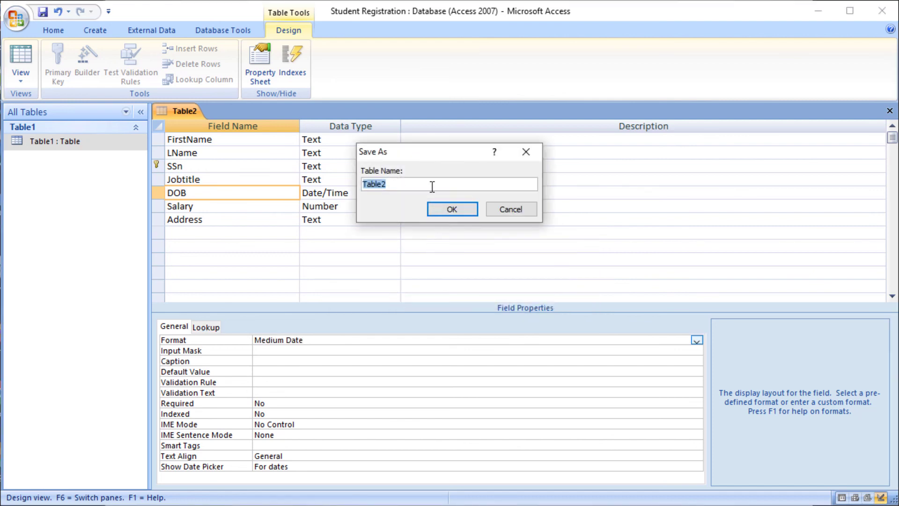
{"action": "type", "text": "Employee"}
{"action": "left_click", "coordinate": [445, 209]}
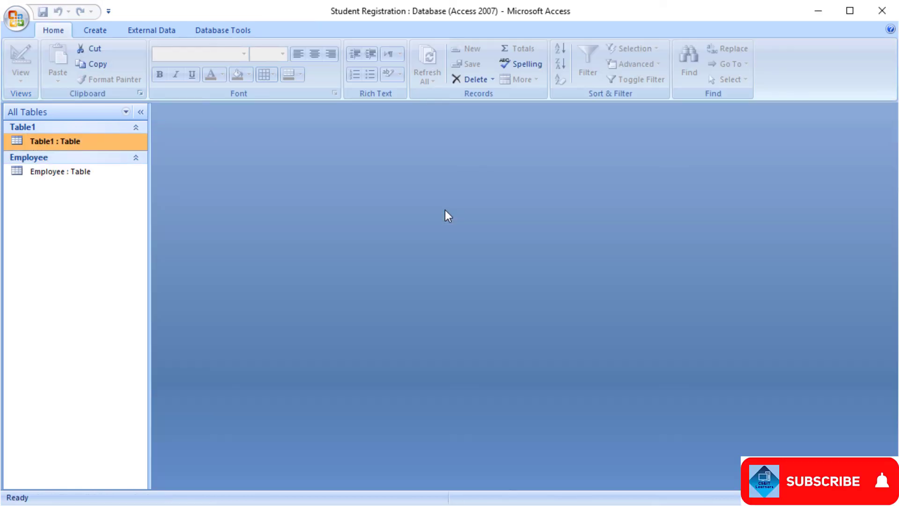
{"action": "left_click", "coordinate": [77, 176]}
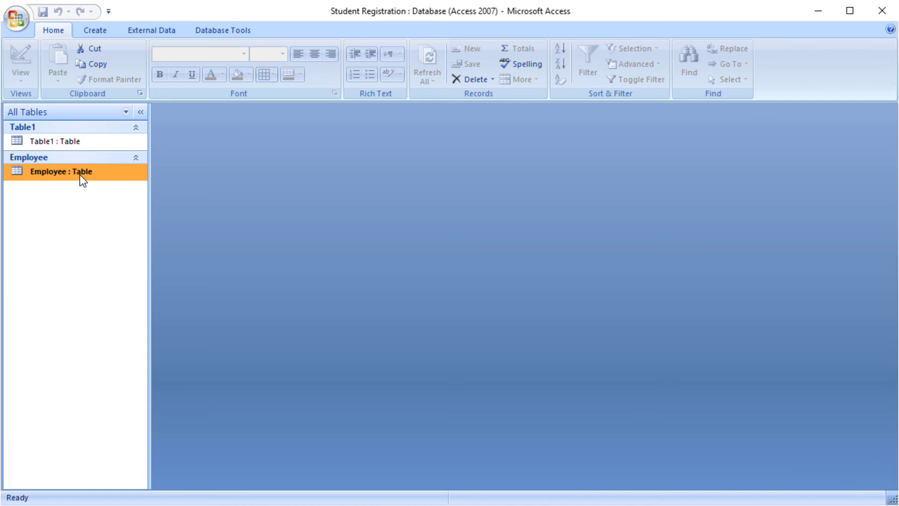
Step: Open the Employee table and enter the employee's first name, last name and SSN
{"action": "double_click", "coordinate": [79, 176]}
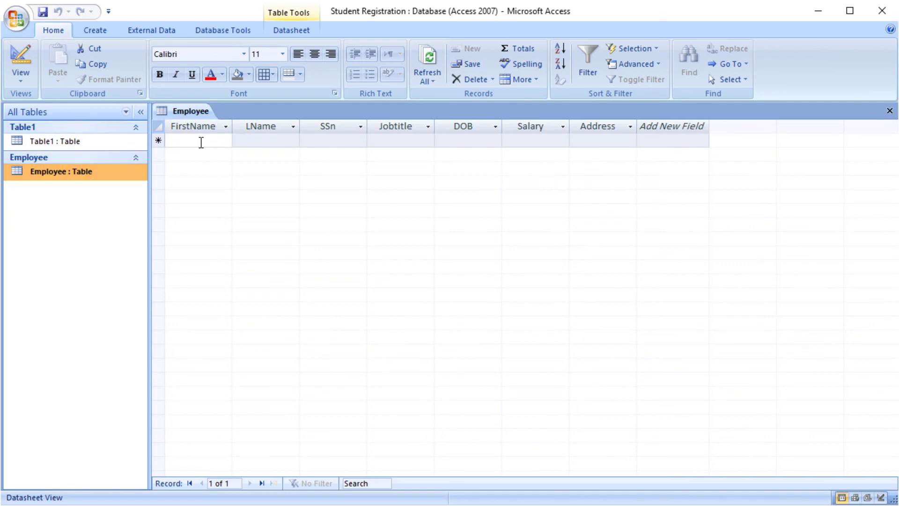
{"action": "left_click", "coordinate": [201, 143]}
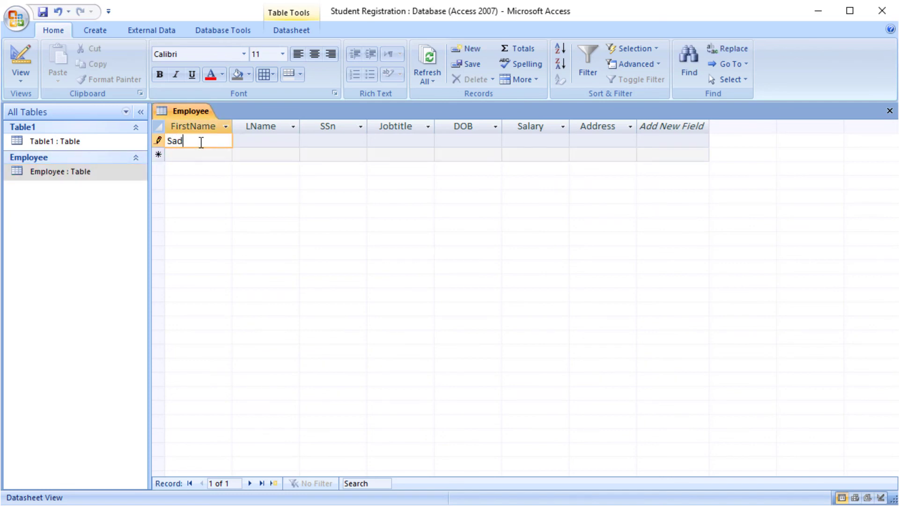
{"action": "key", "text": "Tab"}
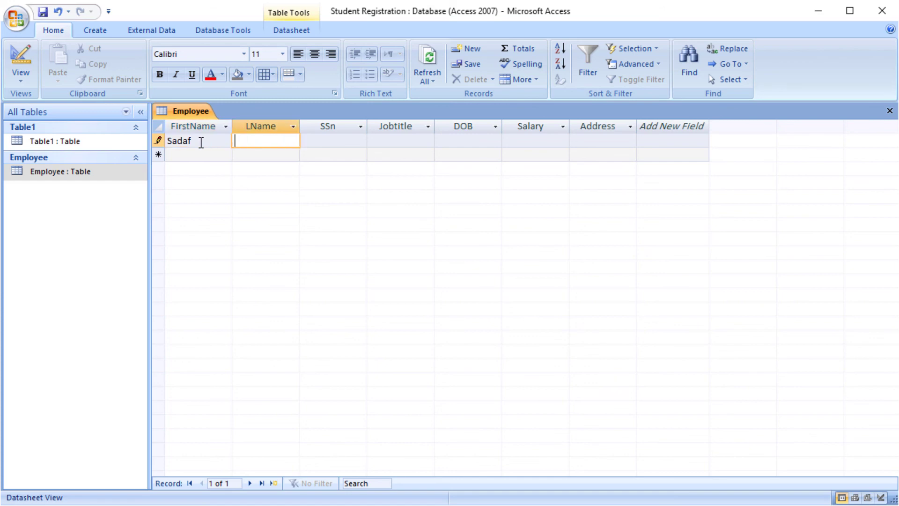
{"action": "key", "text": "Tab"}
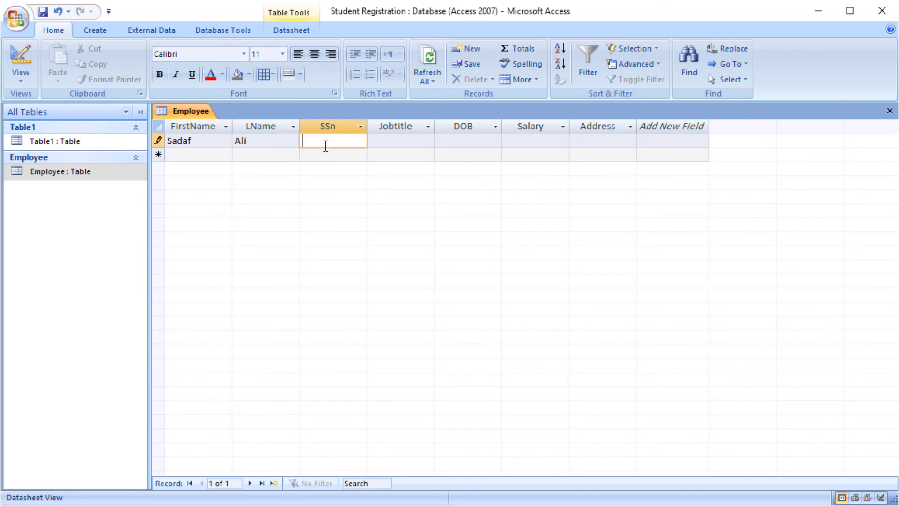
{"action": "type", "text": "123456789"}
Step: Fill in job title mgr, DOB 05-Jun-22, salary 56444 and the address
{"action": "left_click", "coordinate": [379, 137]}
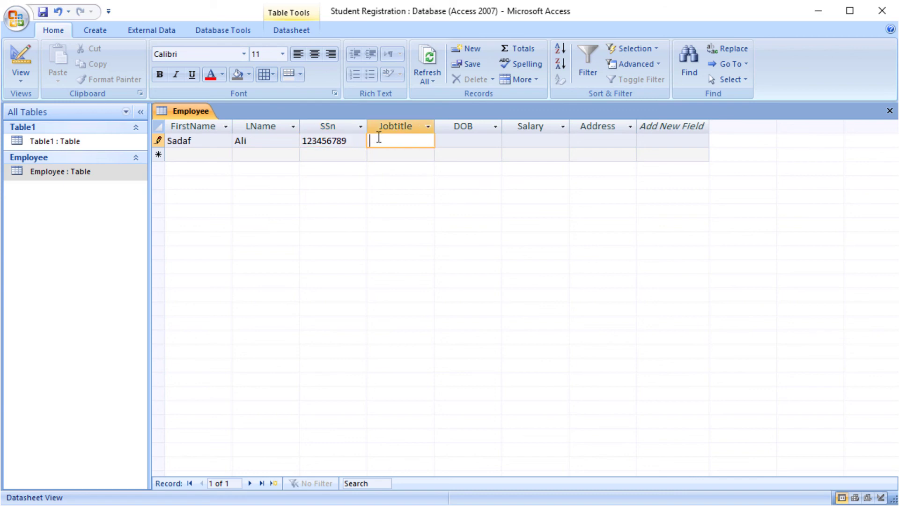
{"action": "type", "text": "mgr"}
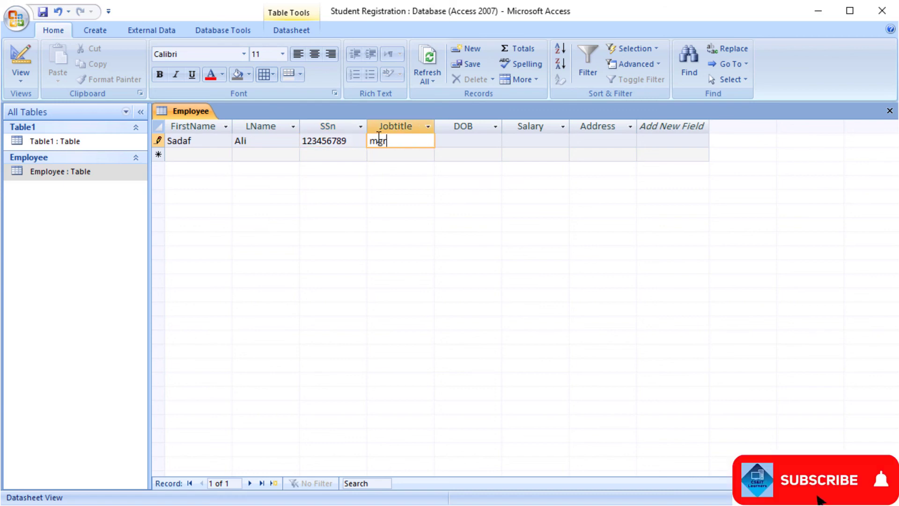
{"action": "left_click", "coordinate": [499, 142]}
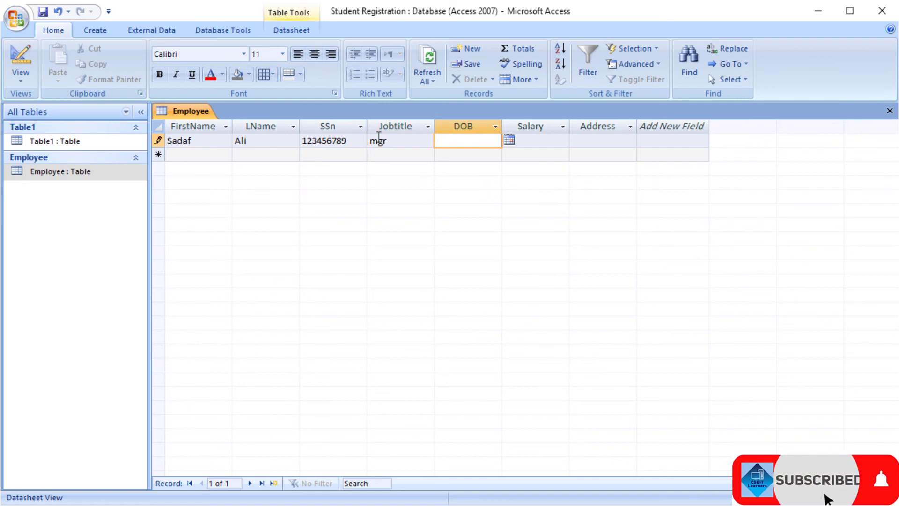
{"action": "left_click", "coordinate": [509, 140]}
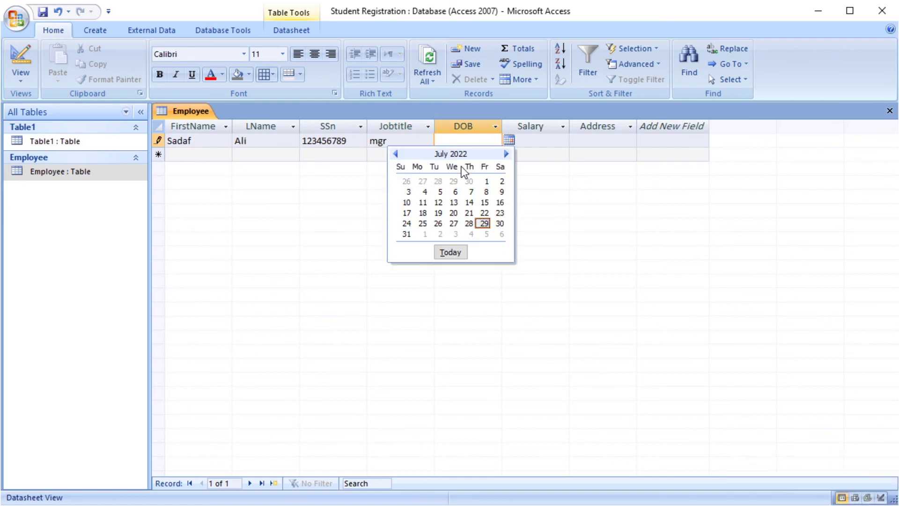
{"action": "left_click", "coordinate": [396, 154]}
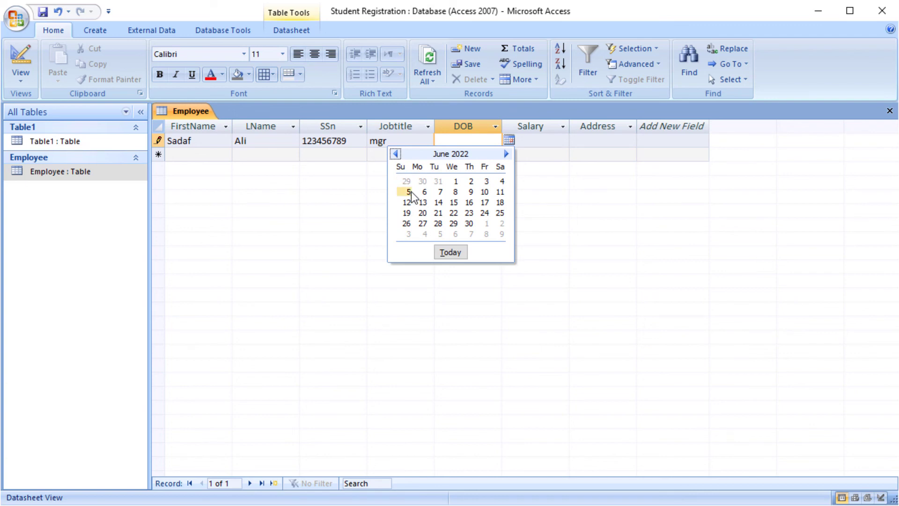
{"action": "left_click", "coordinate": [407, 191]}
{"action": "left_click", "coordinate": [551, 138]}
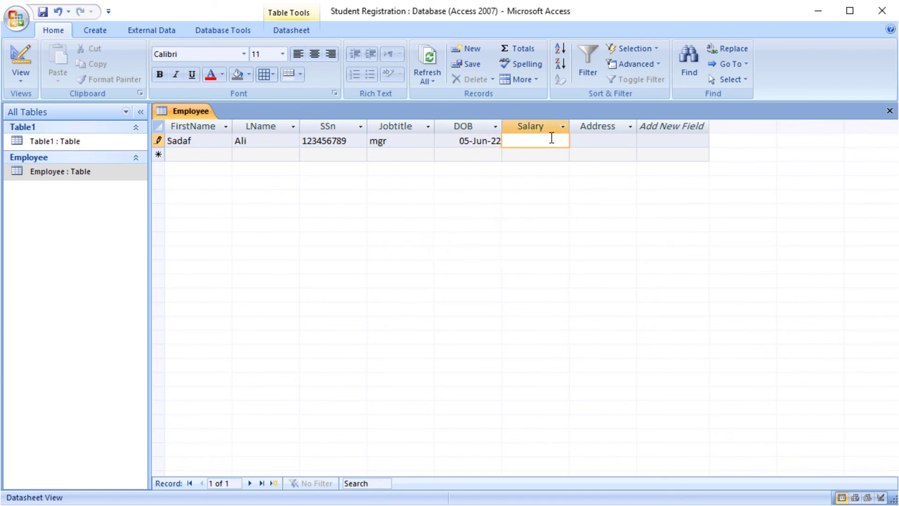
{"action": "type", "text": "56444"}
{"action": "left_click", "coordinate": [604, 140]}
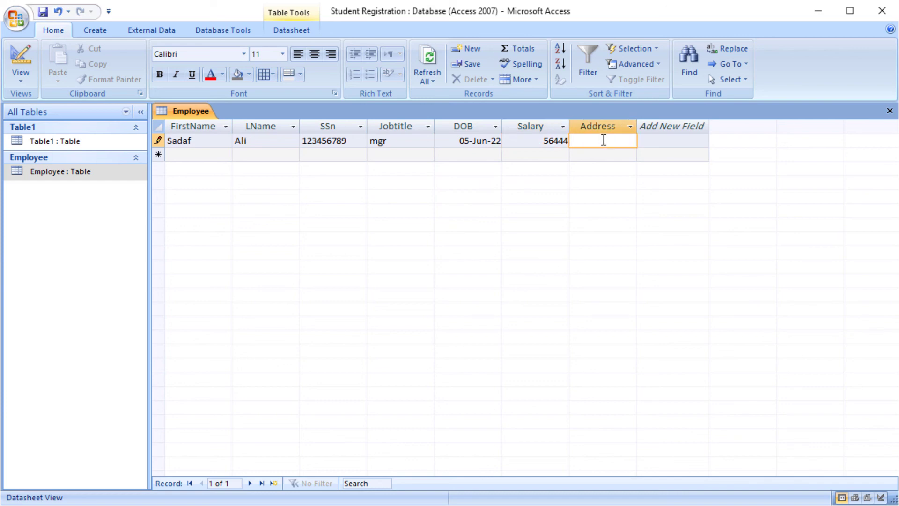
{"action": "type", "text": "Pakistan"}
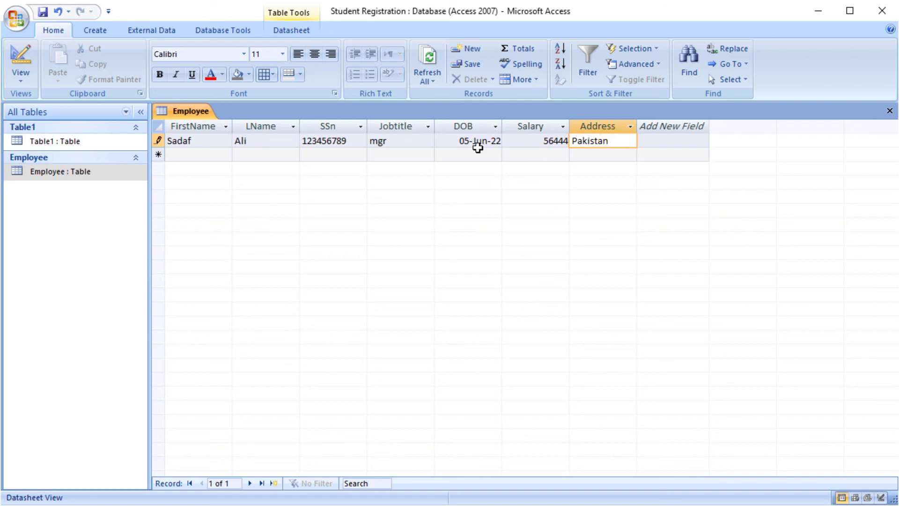